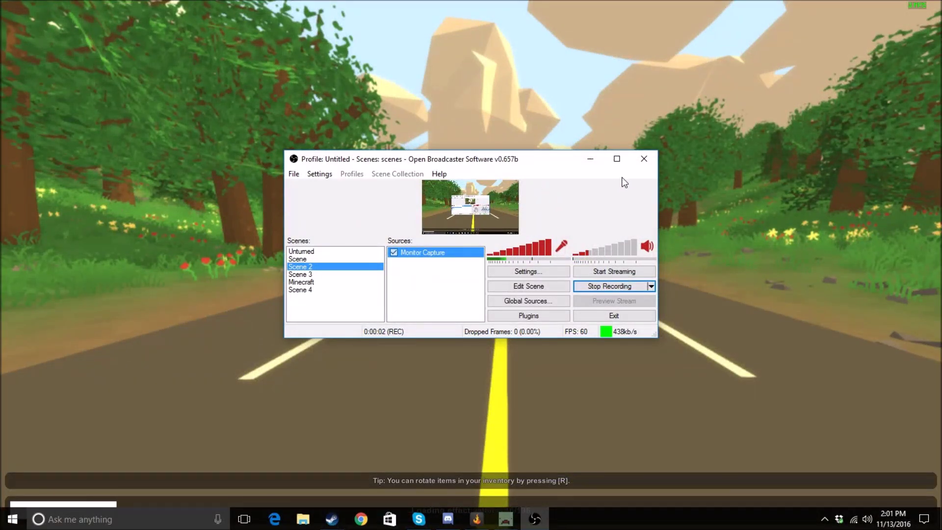
- Minimize the OBS window and launch File Explorer from the Start menu
click(590, 160)
key(super)
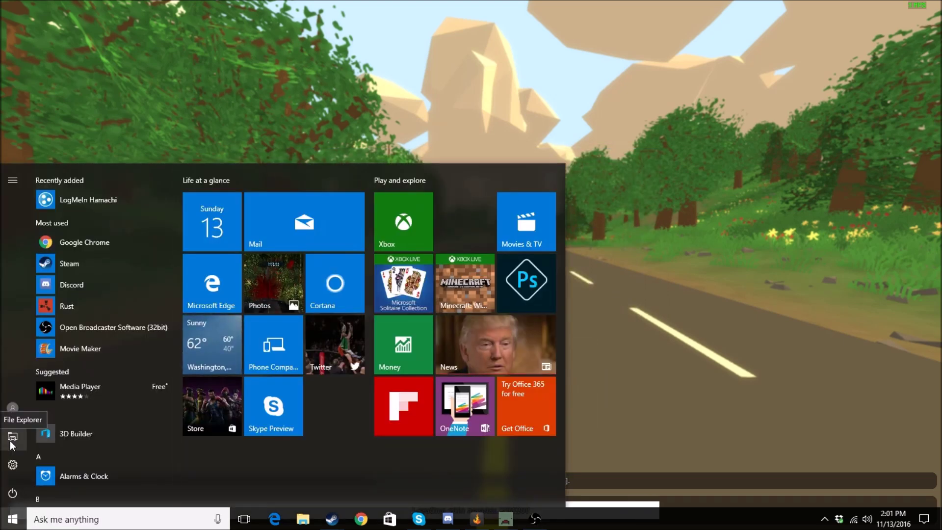
click(12, 519)
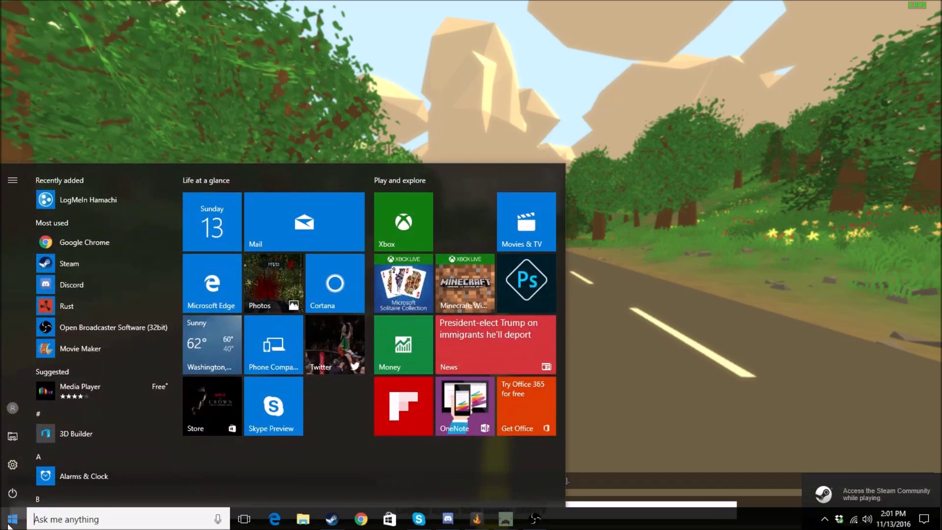
click(12, 439)
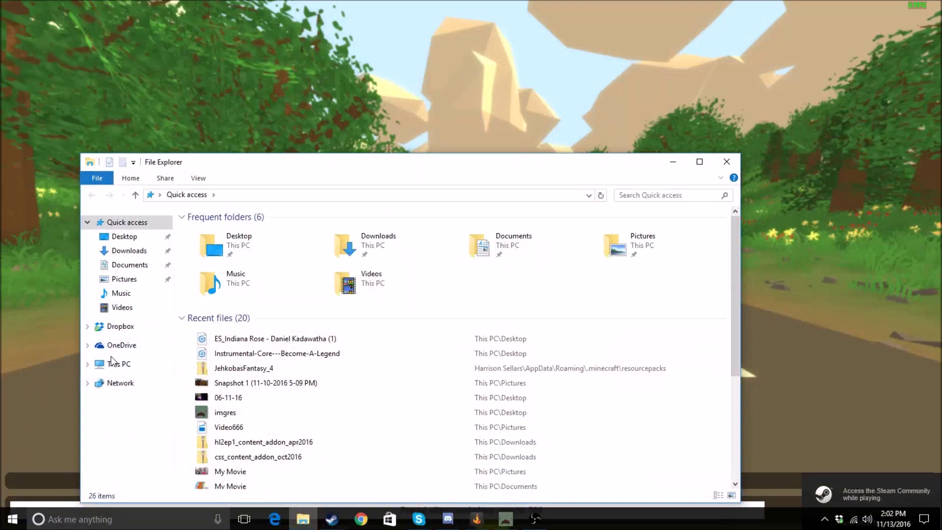
- Browse from This PC through C:, Program Files (x86), Steam, steamapps and common into Unturned
click(111, 367)
double_click(219, 320)
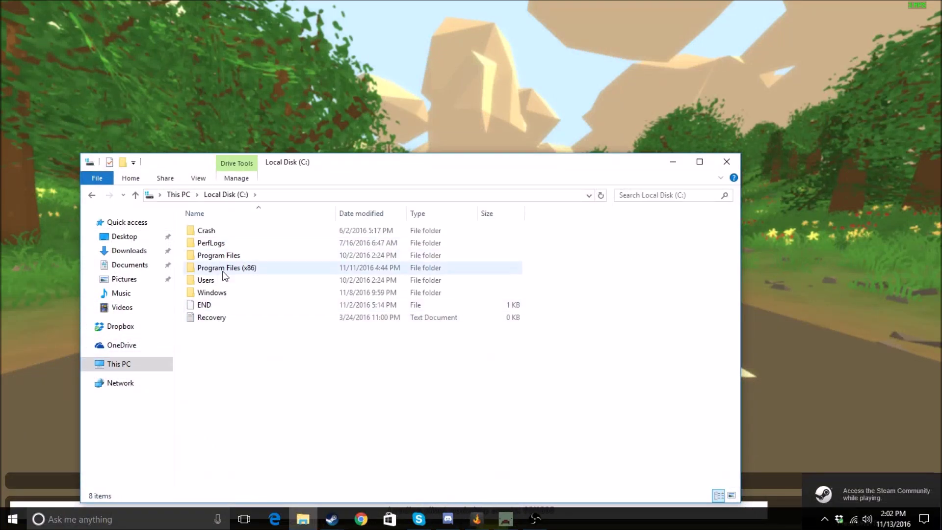
double_click(223, 270)
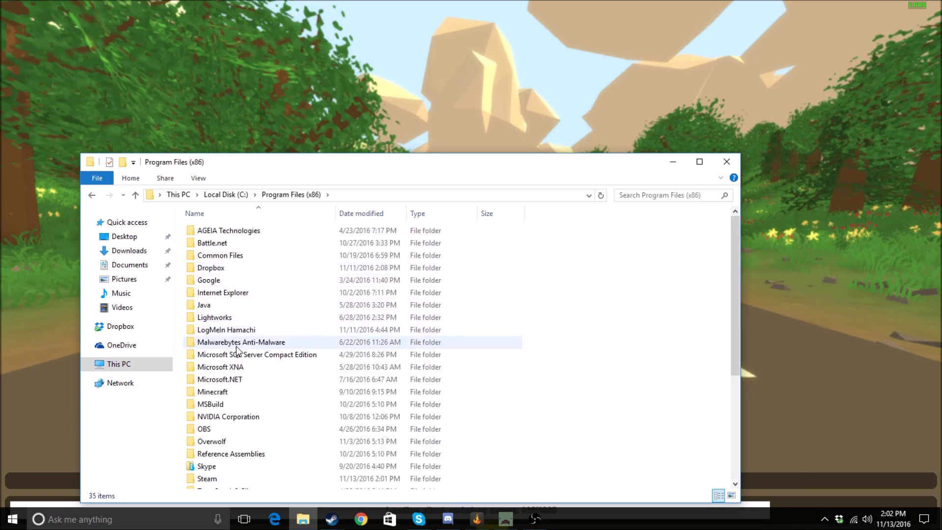
scroll(240, 360, down, 1)
scroll(241, 361, down, 1)
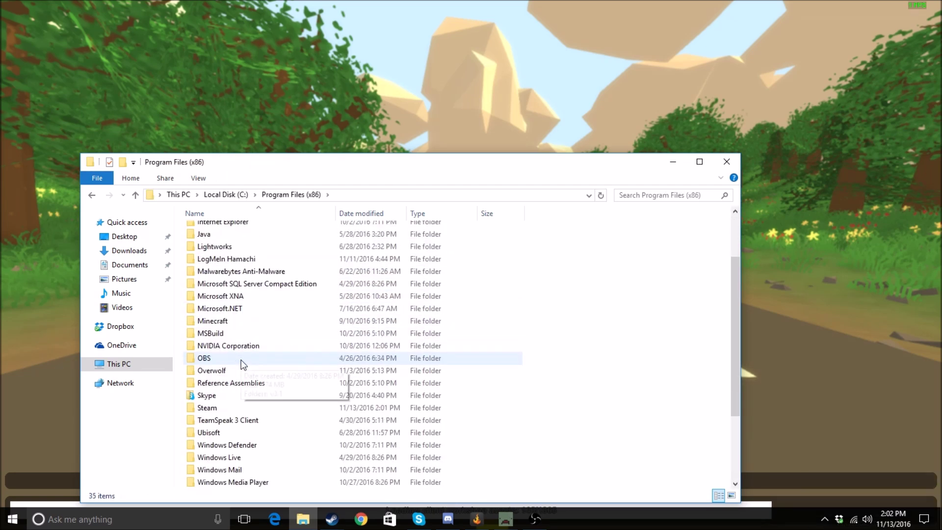
double_click(228, 405)
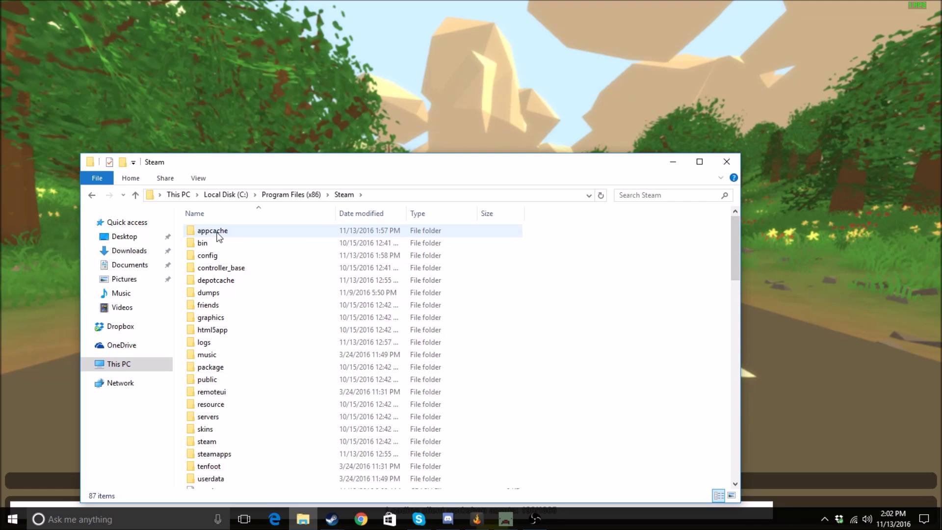
double_click(219, 445)
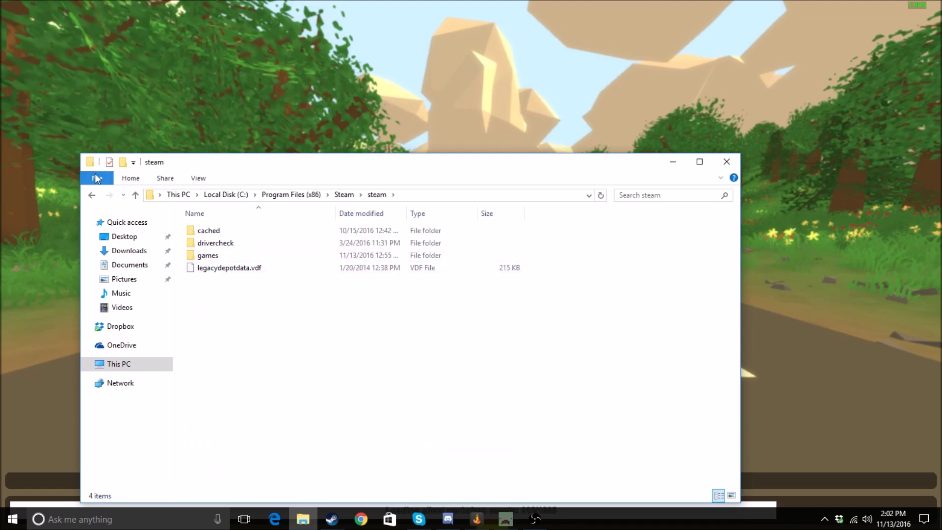
click(91, 194)
click(222, 455)
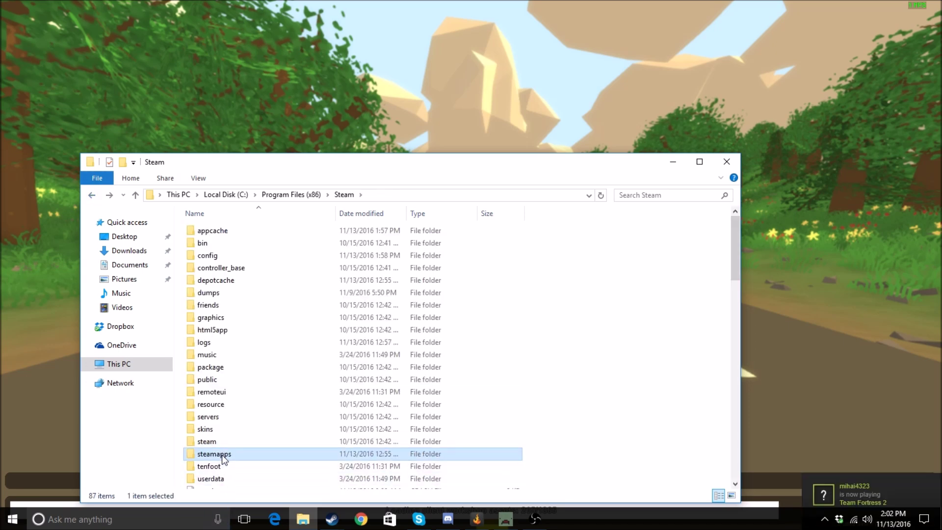
double_click(222, 455)
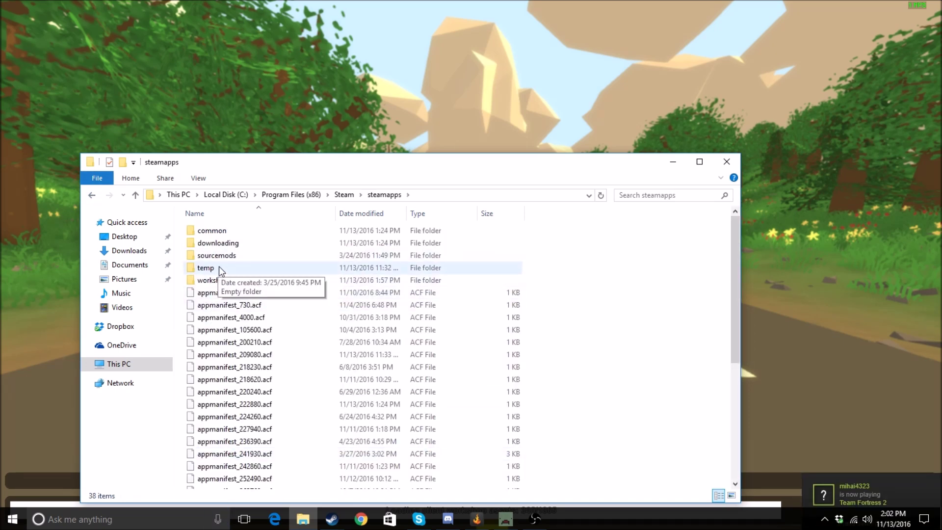
double_click(212, 230)
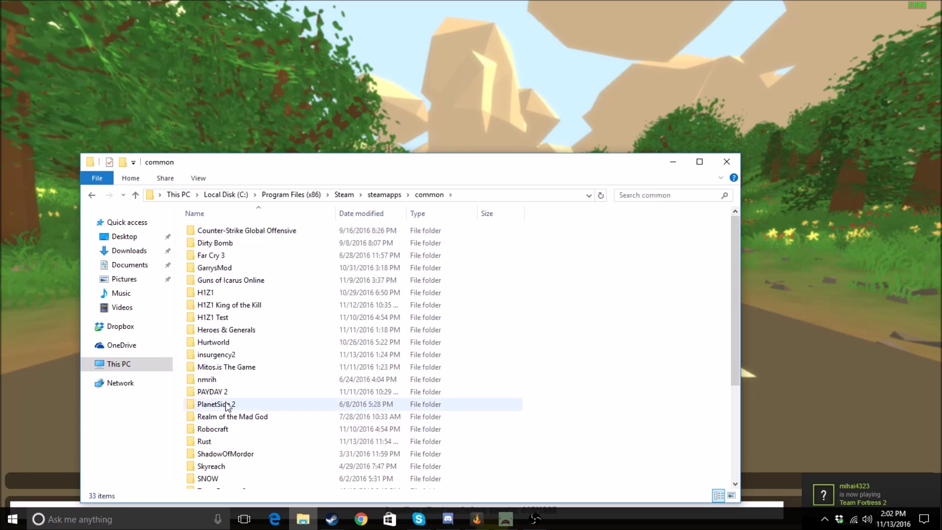
scroll(501, 333, down, 1)
scroll(299, 406, down, 2)
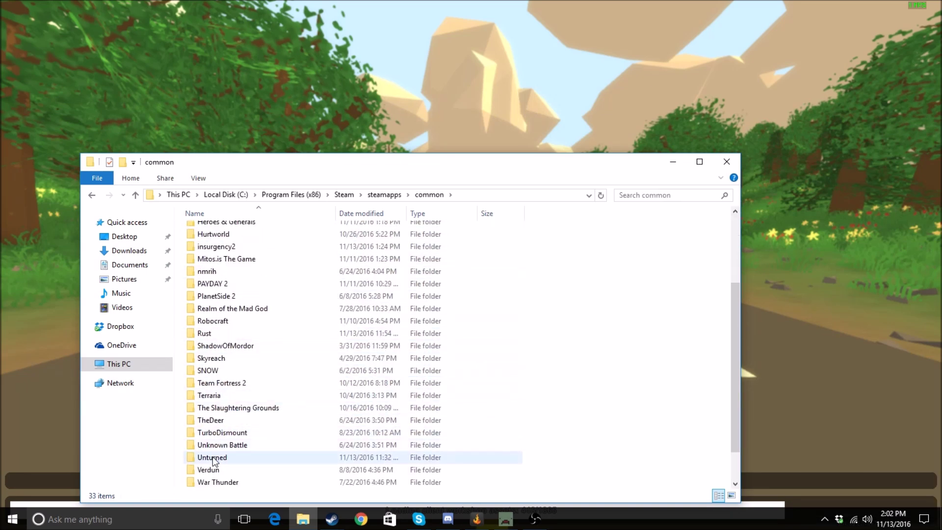
scroll(219, 445, down, 1)
double_click(224, 420)
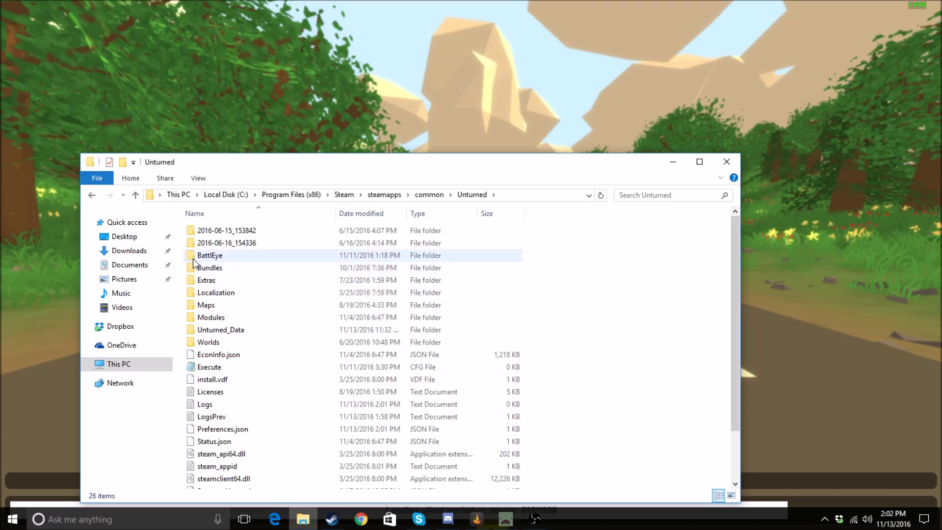
- Run Install_BattlEye.bat from Unturned's BattlEye folder, then return to the Unturned window
double_click(272, 256)
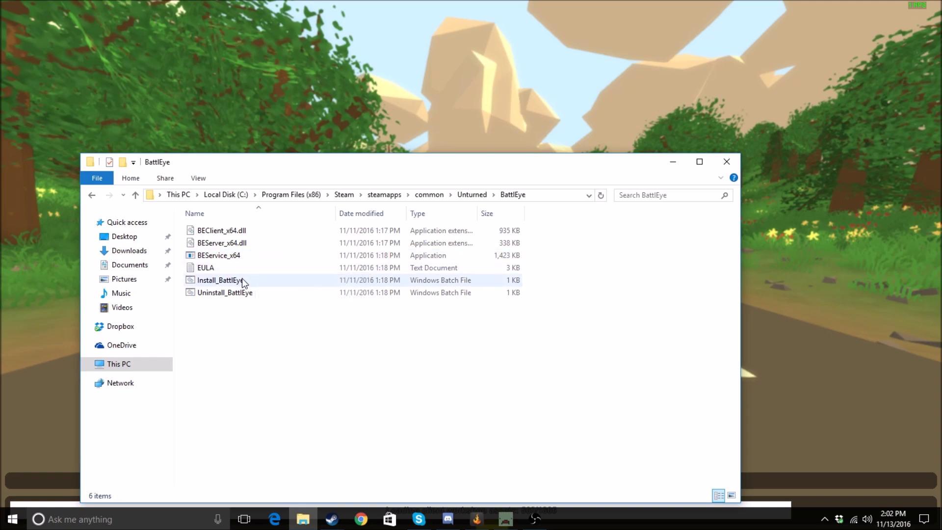
double_click(242, 284)
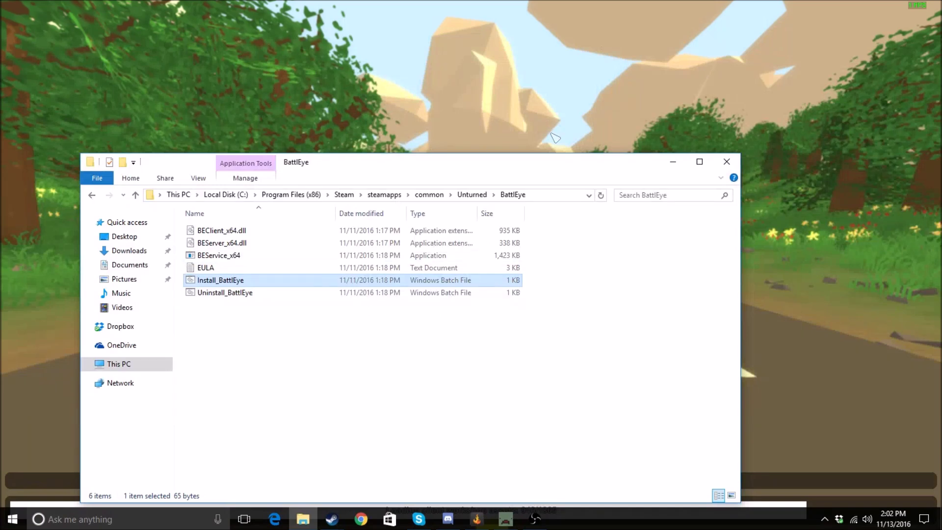
click(728, 163)
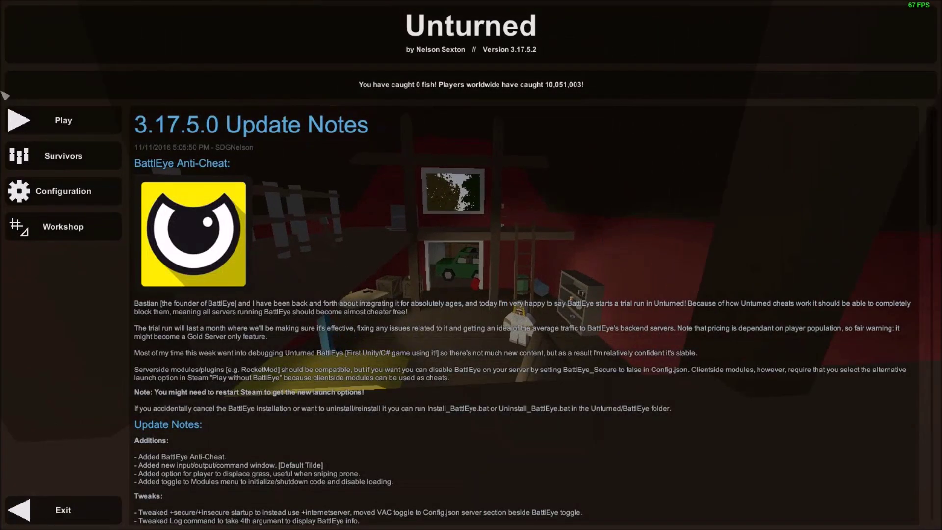
- Under Play > Servers > Gold, select and join GAM-NETWORK.de Public Community Server 2
click(111, 130)
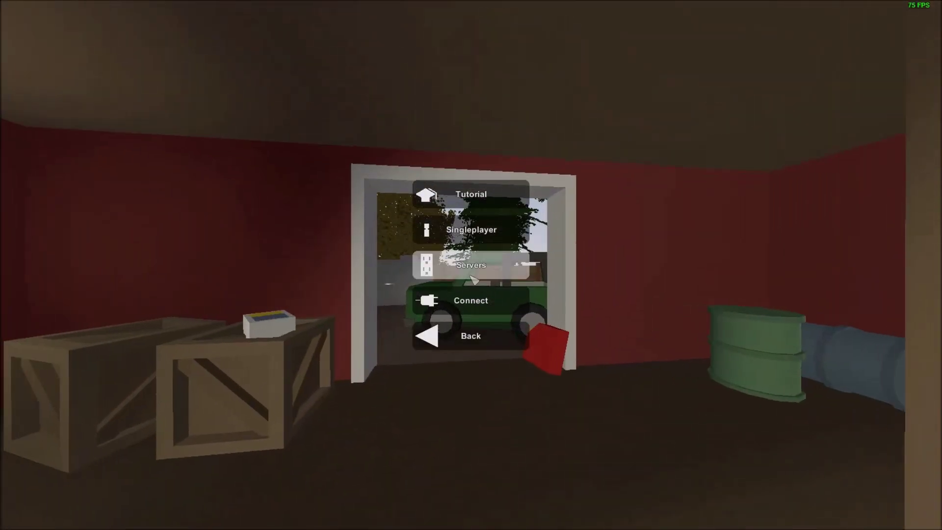
click(439, 267)
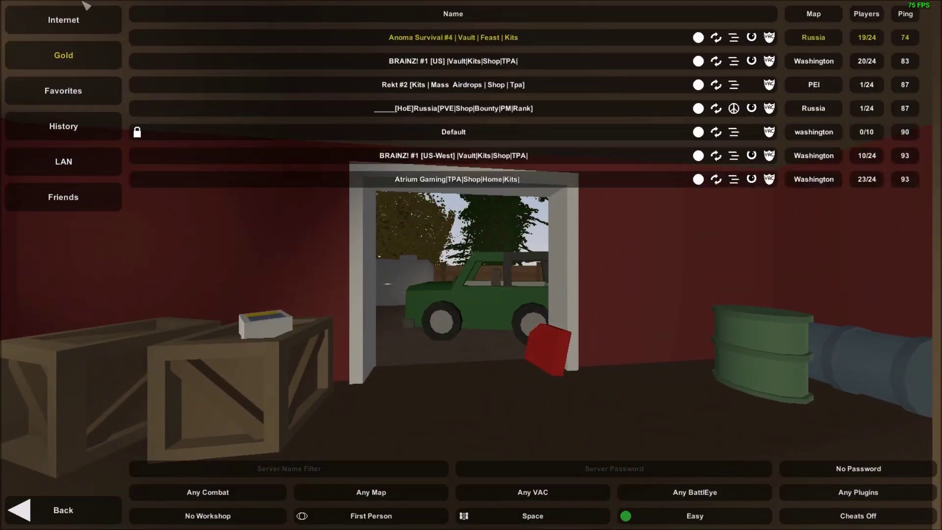
click(63, 55)
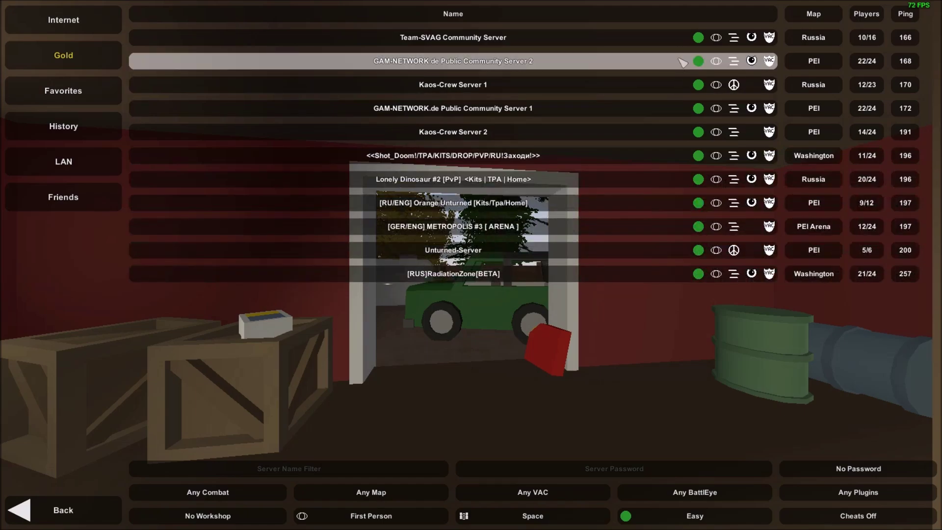
click(685, 62)
click(150, 502)
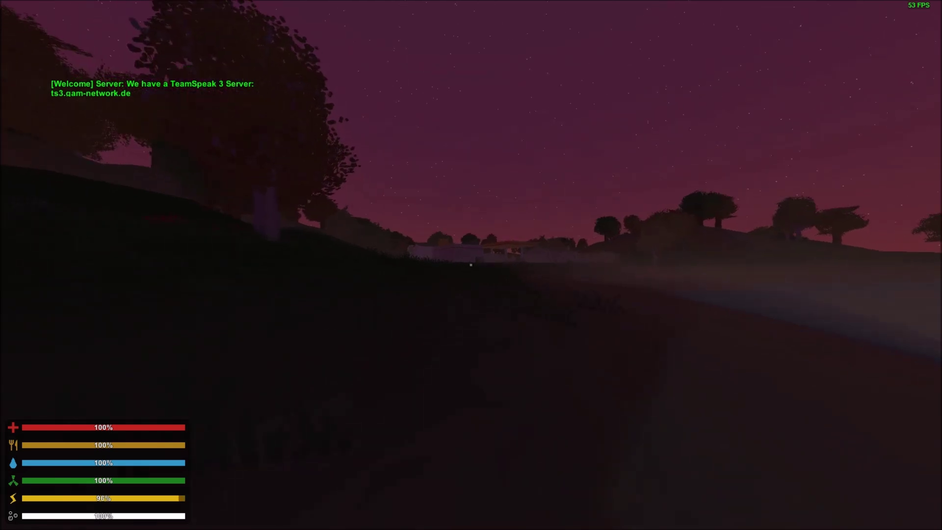
- Walk toward the tree, send /kits in world chat, and check the inventory
key(g)
key(g)
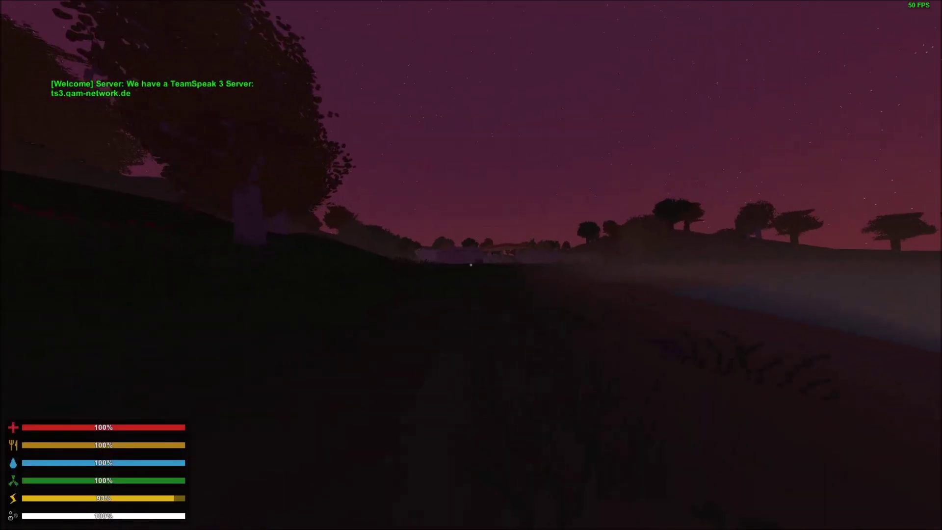
key(shift+w)
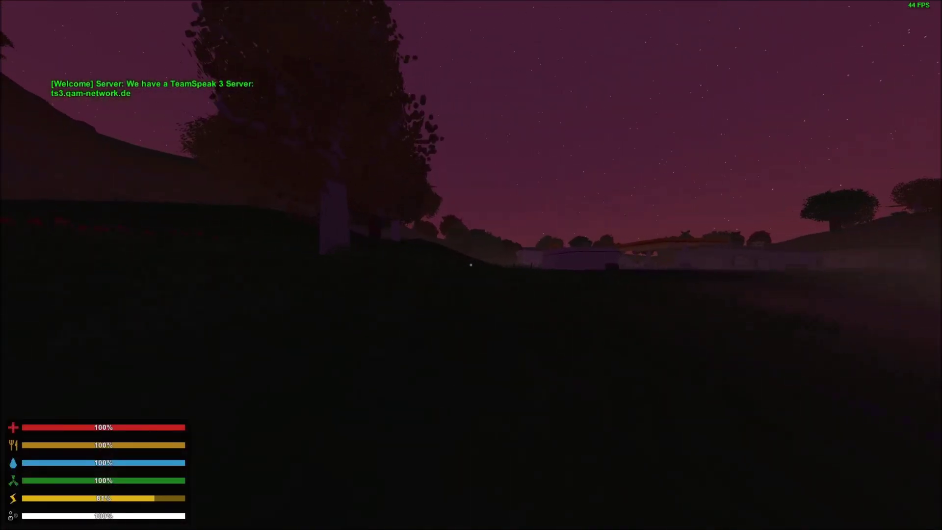
text(j)
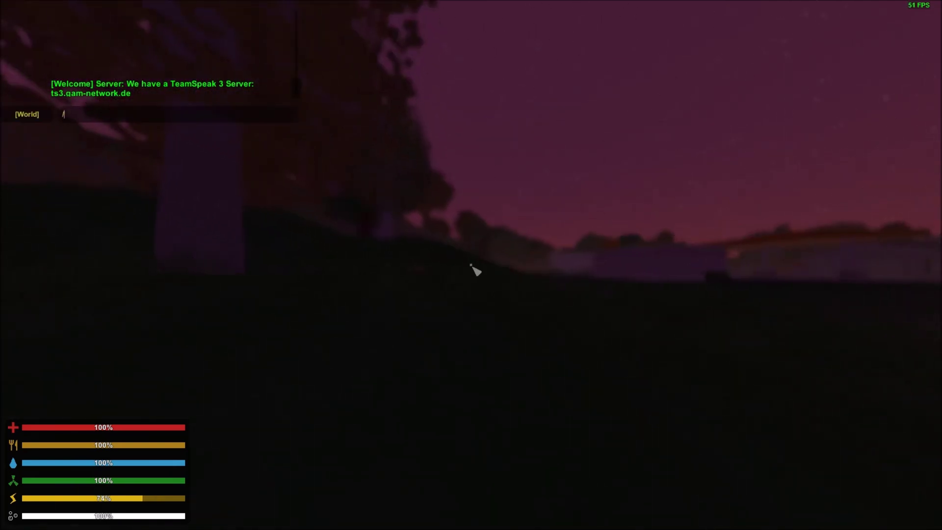
text(/kits)
key(Return)
key(g)
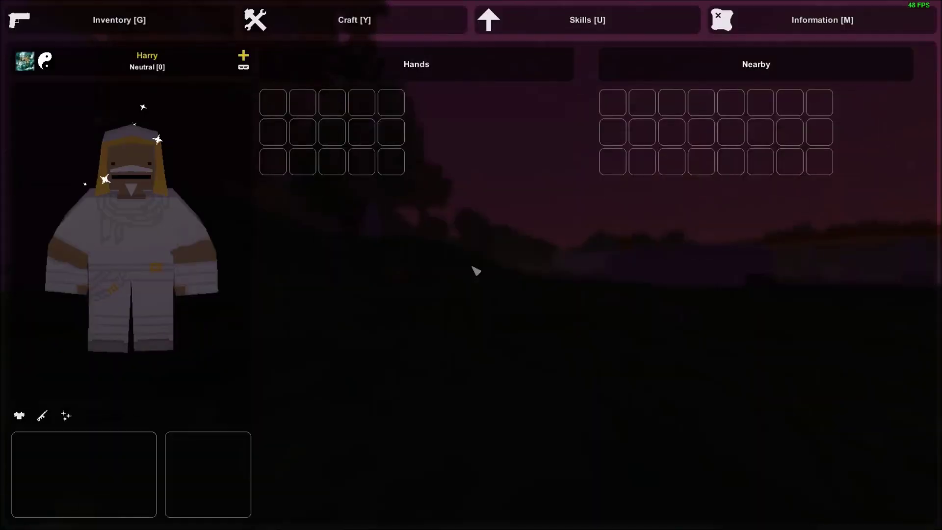
key(g)
- Dismiss the pause menu and chat, then walk past the tree toward the buildings
key(Escape)
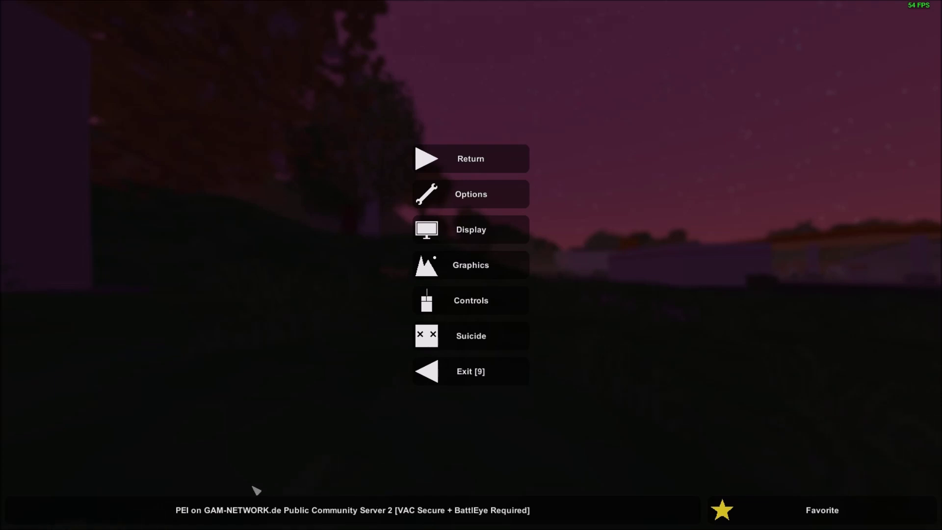
key(Escape)
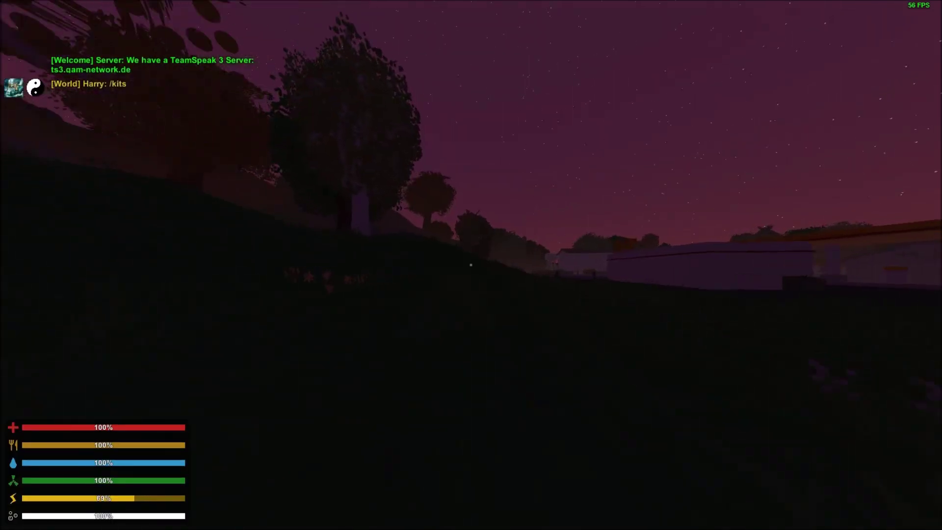
key(shift+w)
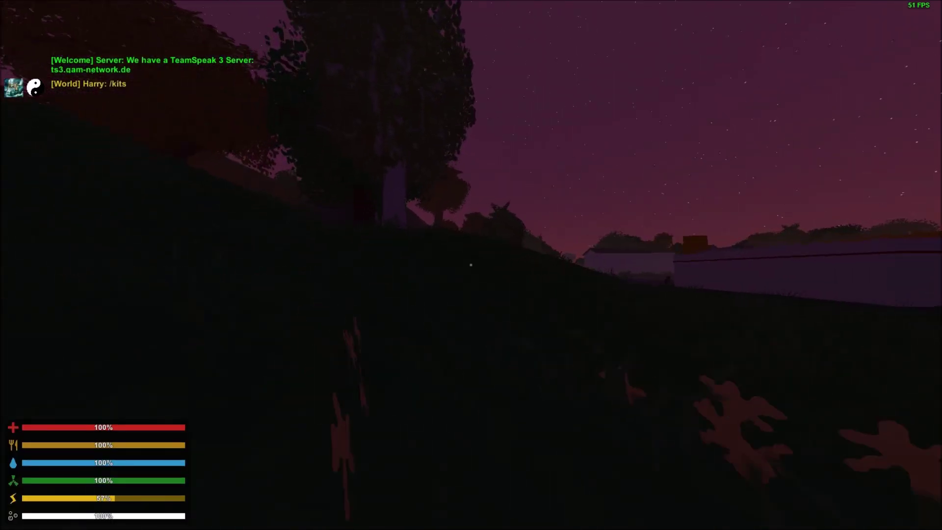
key(j)
key(Escape)
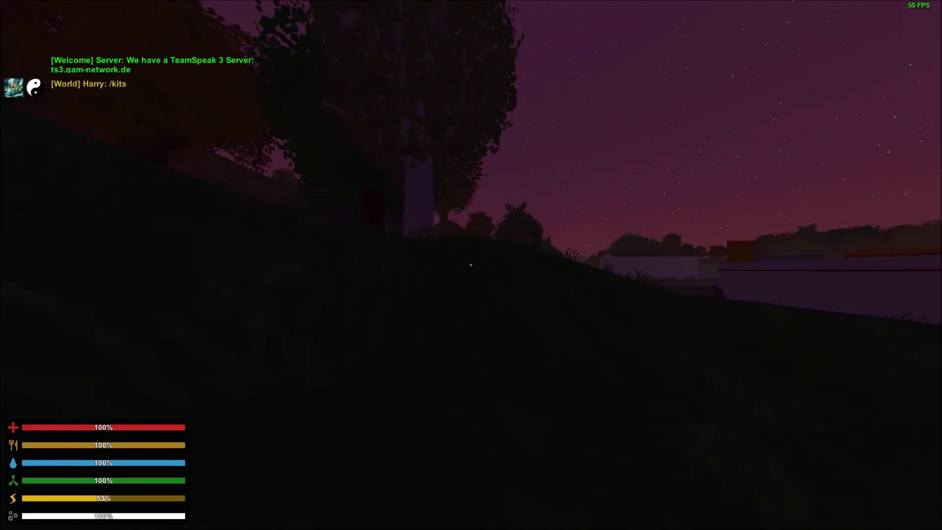
key(shift+w)
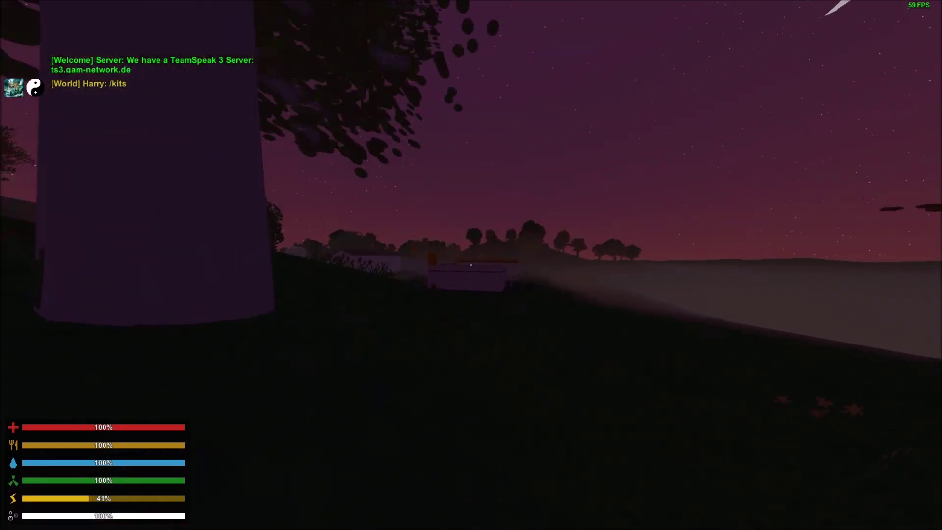